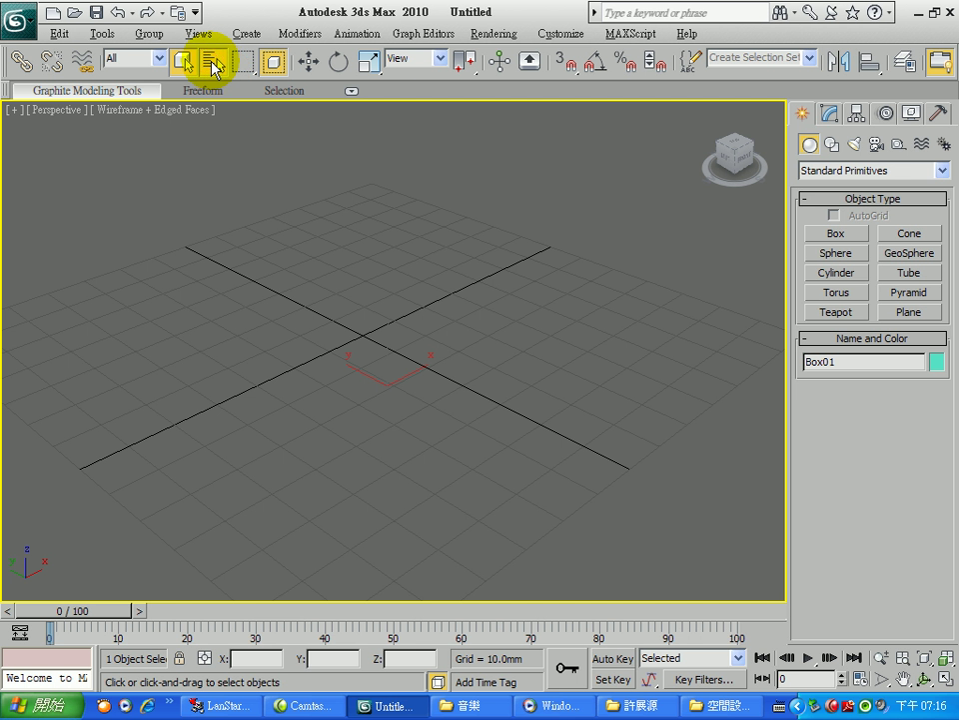
Step: Select Box01 from the scene's object list, then clear the selection
{"action": "left_click", "coordinate": [213, 64]}
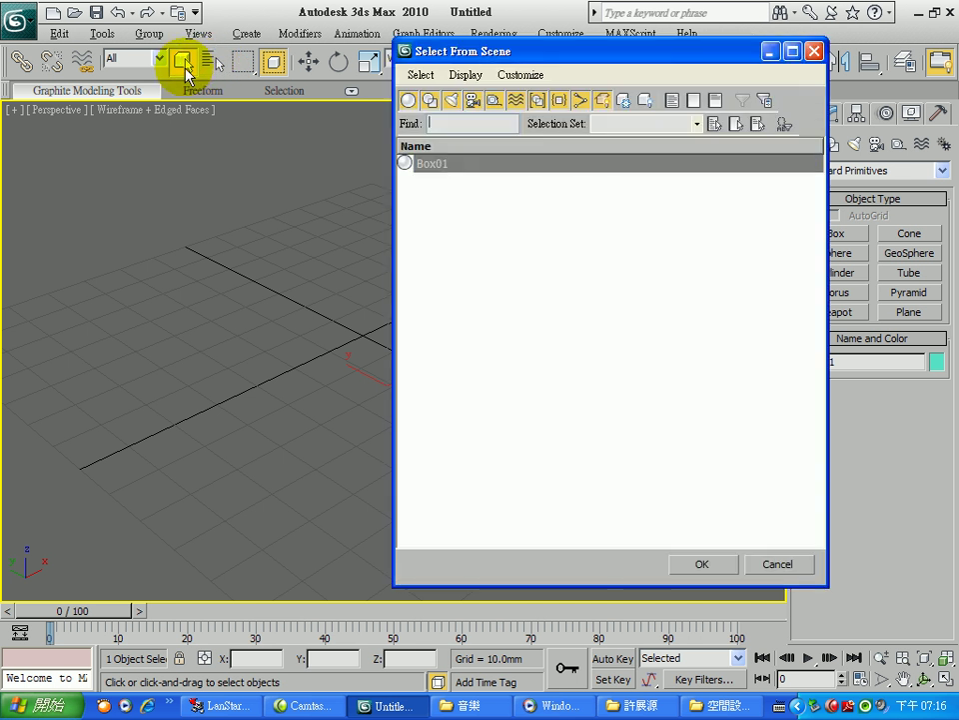
{"action": "left_click", "coordinate": [487, 172]}
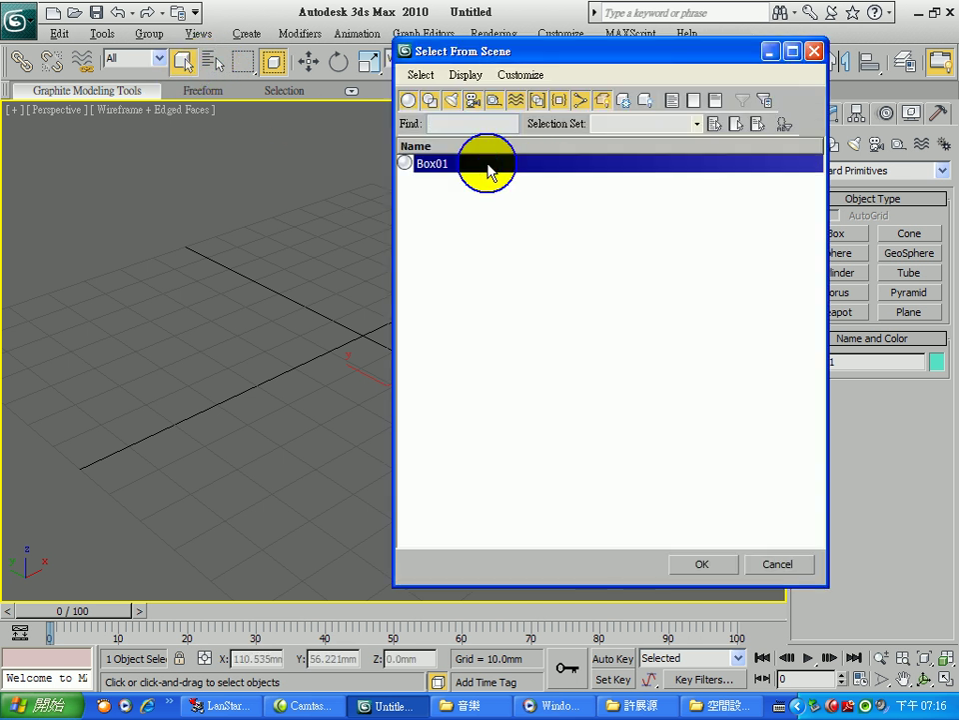
{"action": "left_click", "coordinate": [704, 565]}
{"action": "left_click", "coordinate": [723, 574]}
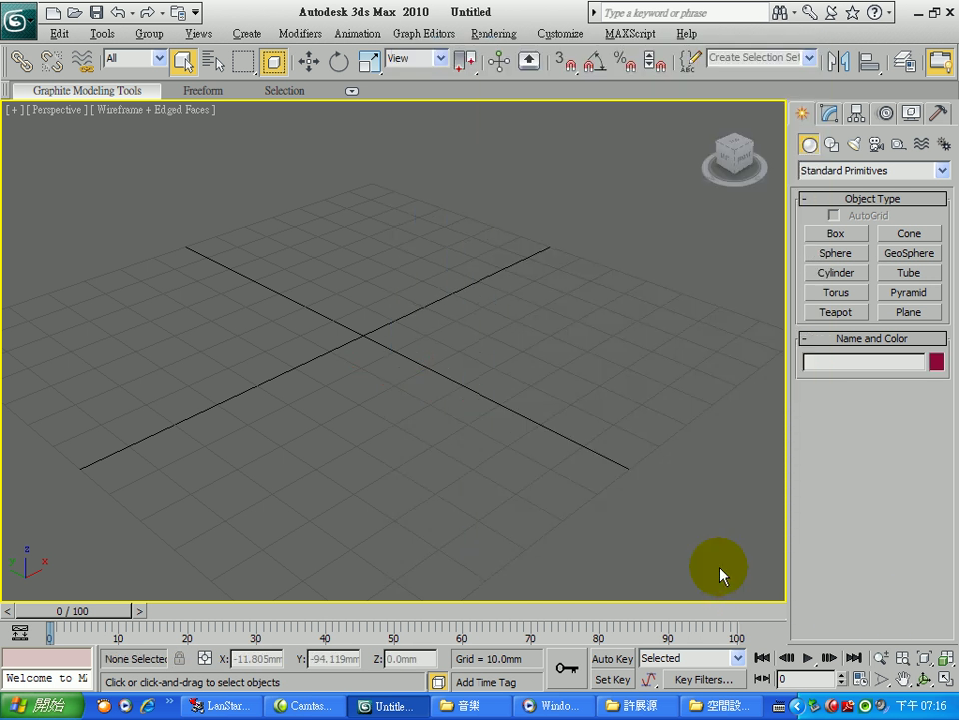
Step: Draw a closed freeform Line spline with nine mostly curved vertices around the grid origin in the Perspective view
{"action": "left_click", "coordinate": [814, 234]}
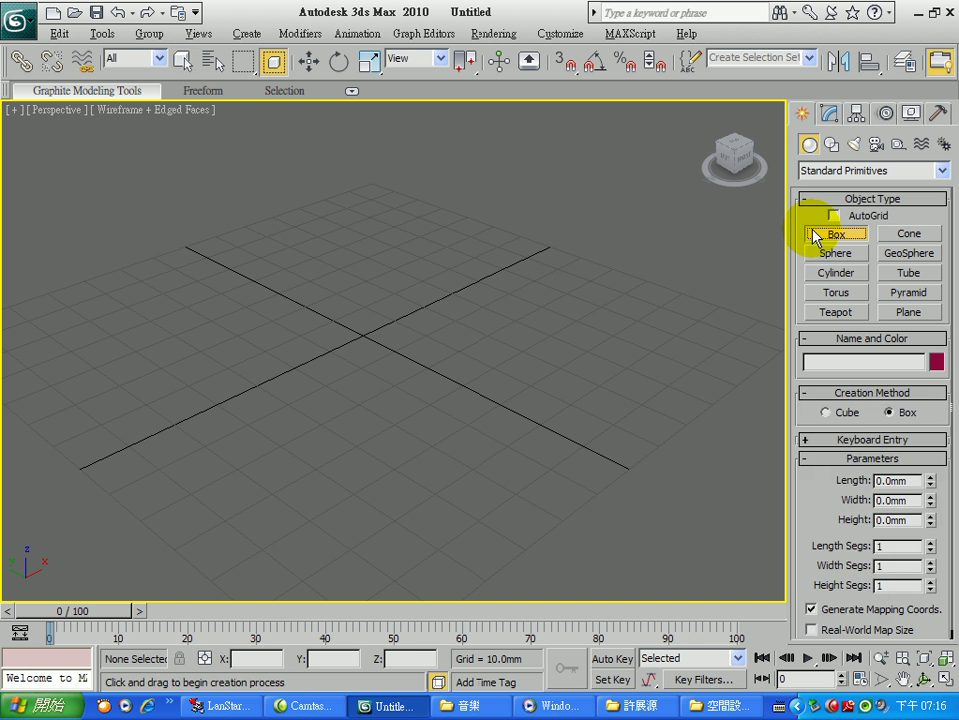
{"action": "left_click", "coordinate": [830, 144]}
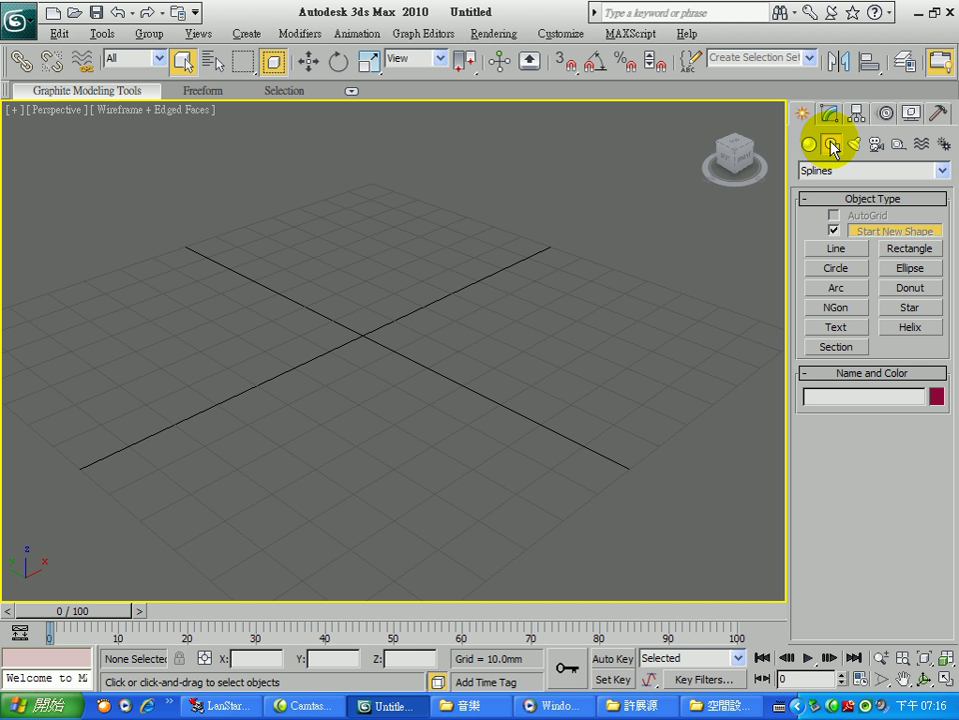
{"action": "left_click", "coordinate": [837, 252]}
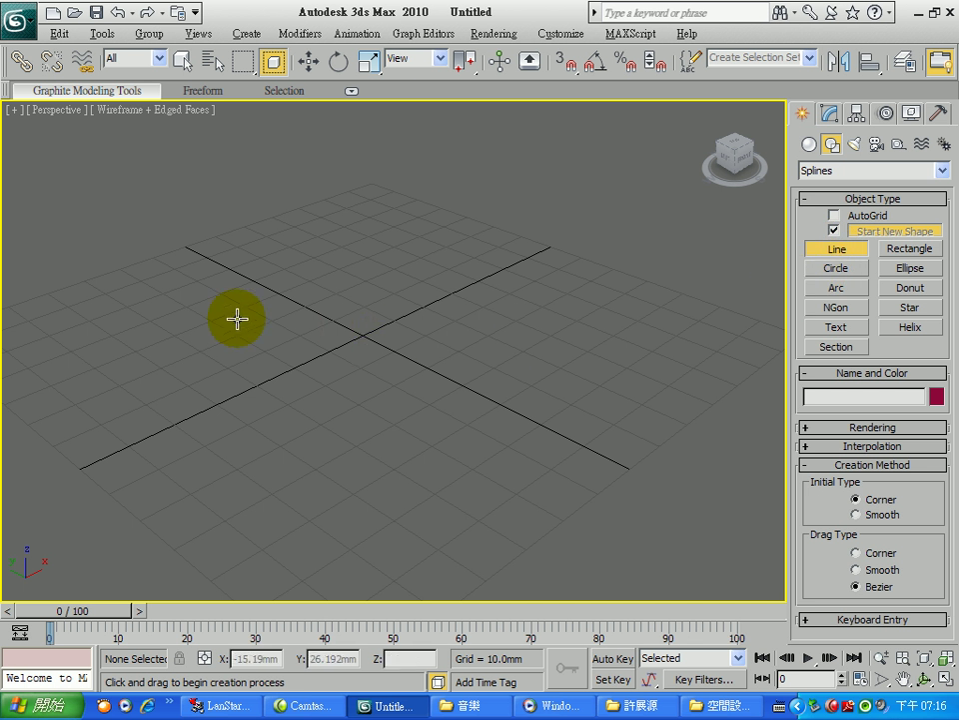
{"action": "left_click", "coordinate": [197, 282]}
{"action": "left_click_drag", "start_coordinate": [410, 248], "coordinate": [440, 290]}
{"action": "left_click_drag", "start_coordinate": [459, 335], "coordinate": [500, 370]}
{"action": "left_click", "coordinate": [549, 410]}
{"action": "left_click", "coordinate": [442, 471]}
{"action": "left_click", "coordinate": [346, 465]}
{"action": "left_click", "coordinate": [361, 382]}
{"action": "left_click_drag", "start_coordinate": [217, 368], "coordinate": [217, 340]}
{"action": "left_click_drag", "start_coordinate": [238, 309], "coordinate": [205, 282]}
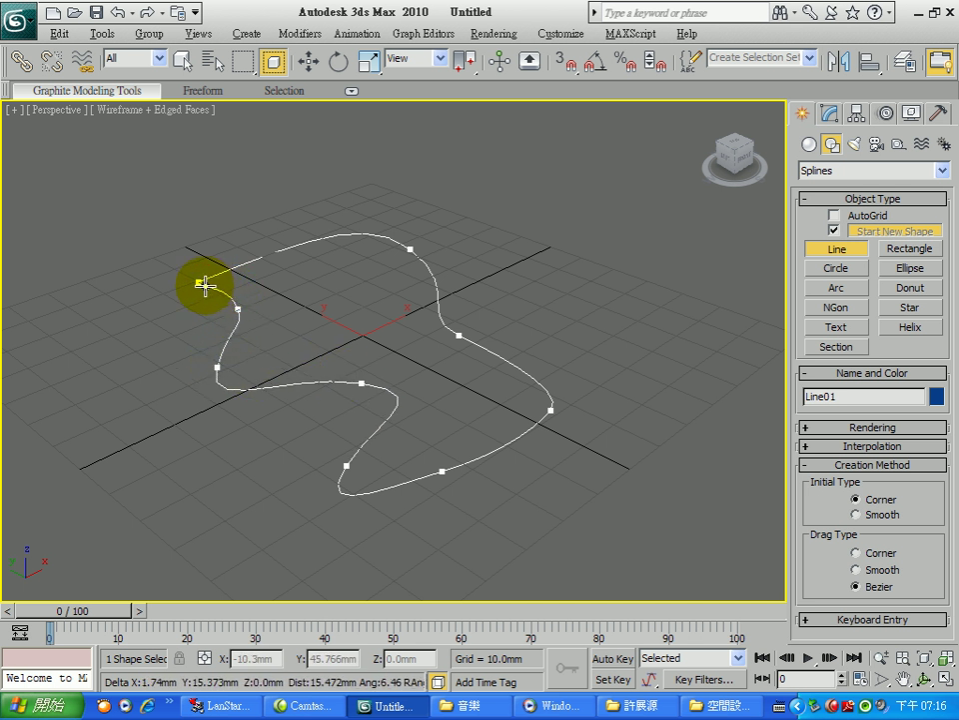
{"action": "left_click", "coordinate": [199, 283]}
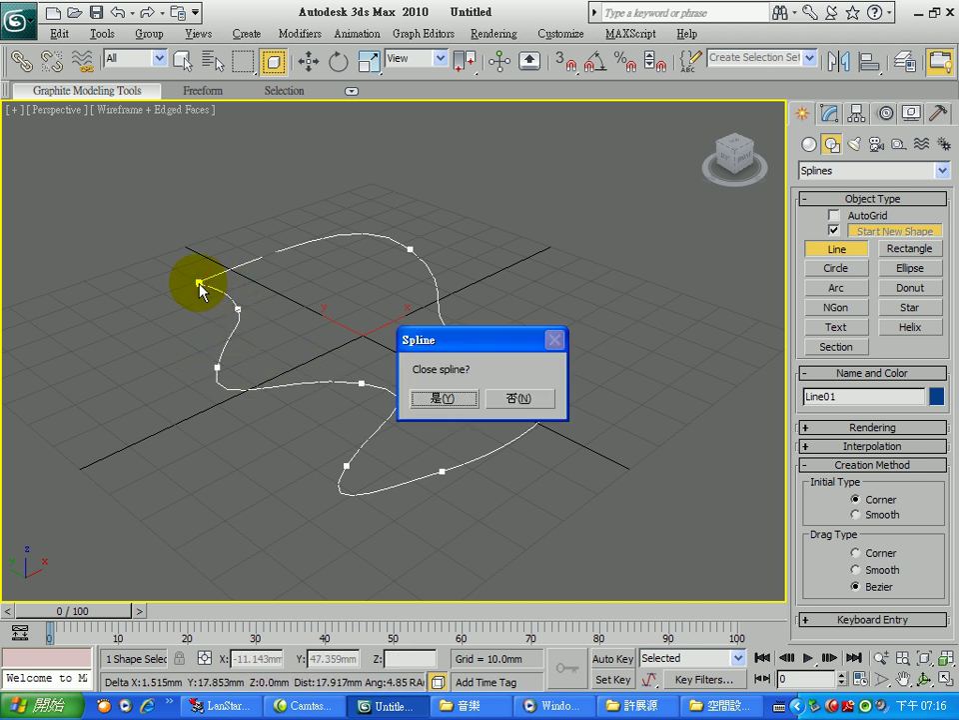
{"action": "left_click", "coordinate": [431, 399]}
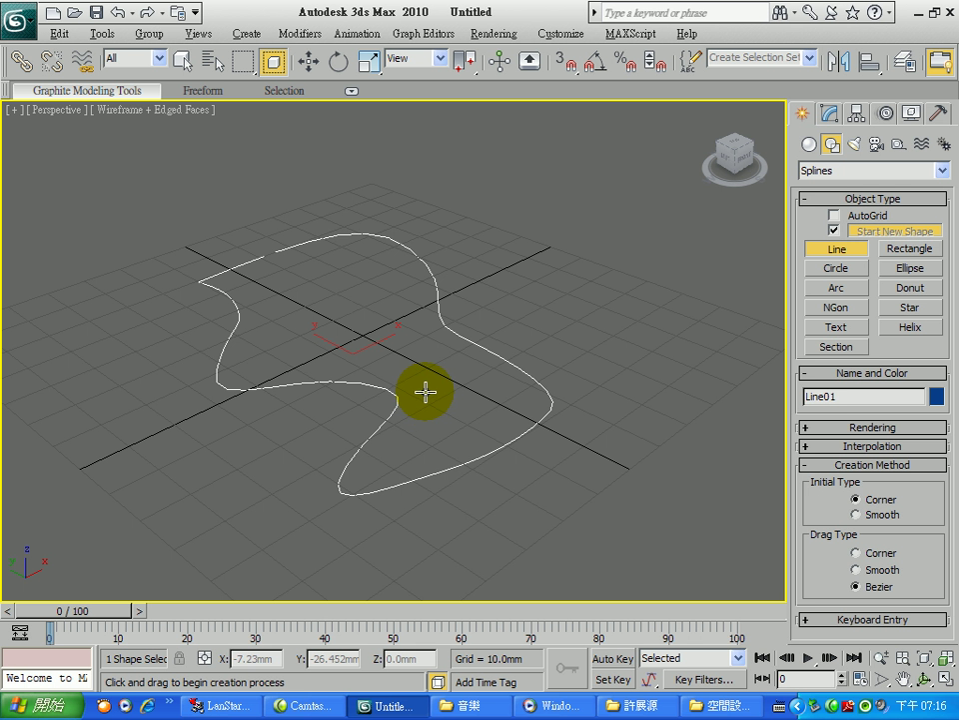
{"action": "middle_click_drag", "start_coordinate": [432, 379], "coordinate": [456, 381]}
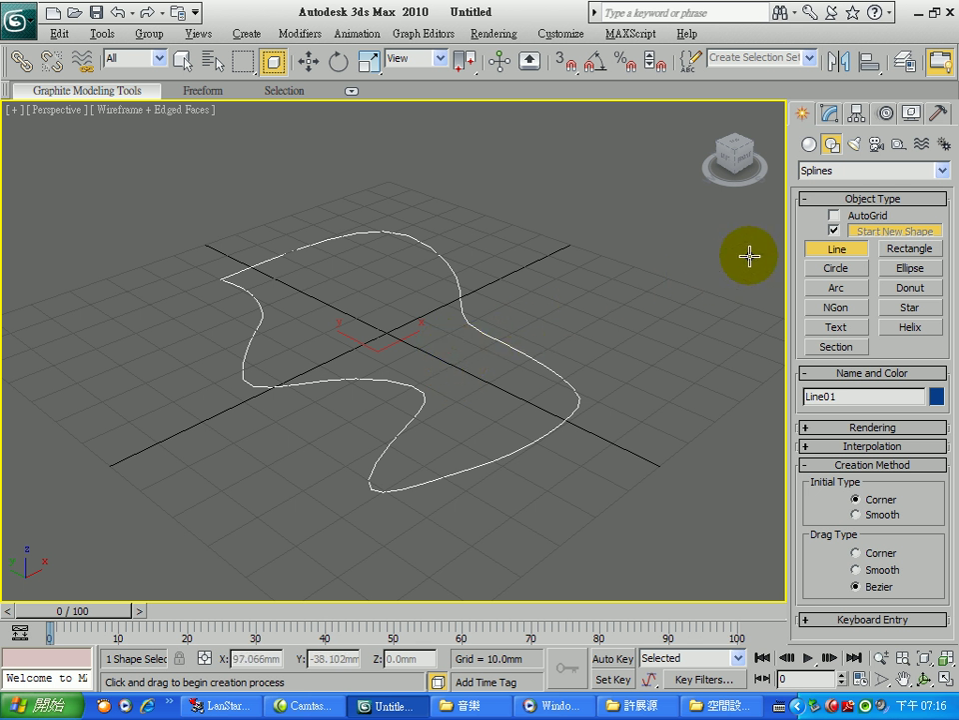
Step: Examine the line's Vertex, Segment and Spline sub-object levels, ending at the Vertex level
{"action": "left_click", "coordinate": [829, 114]}
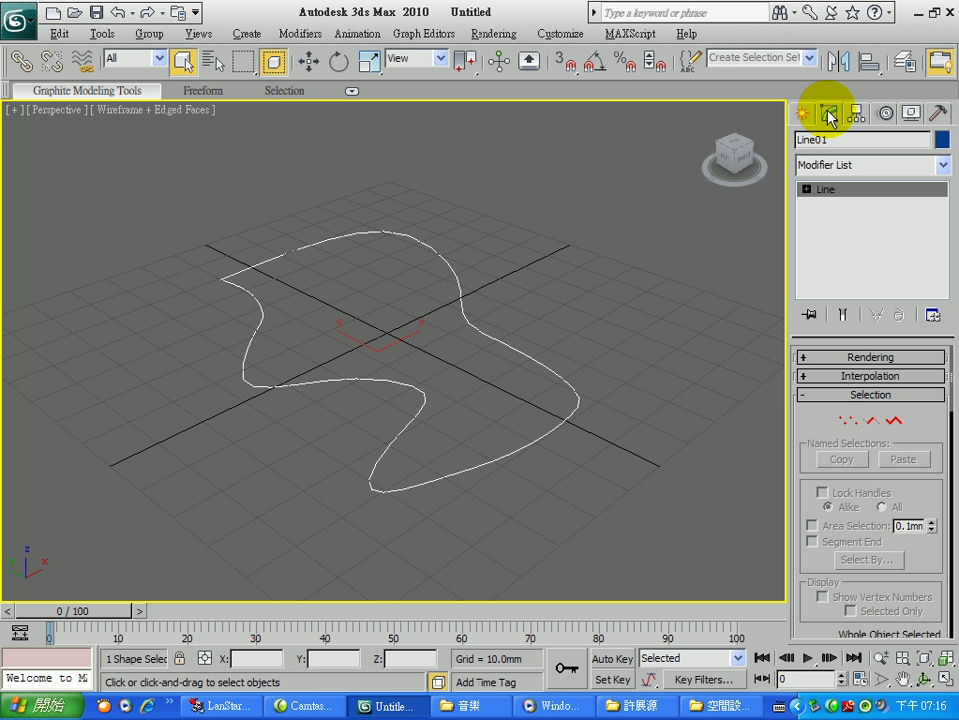
{"action": "left_click", "coordinate": [808, 189]}
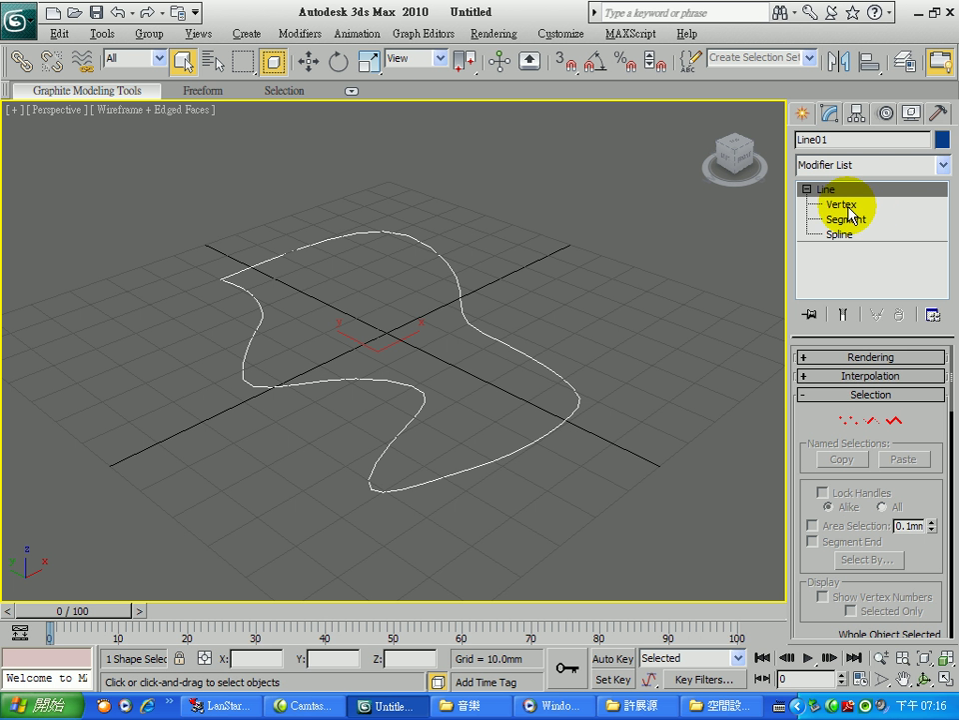
{"action": "left_click", "coordinate": [847, 206]}
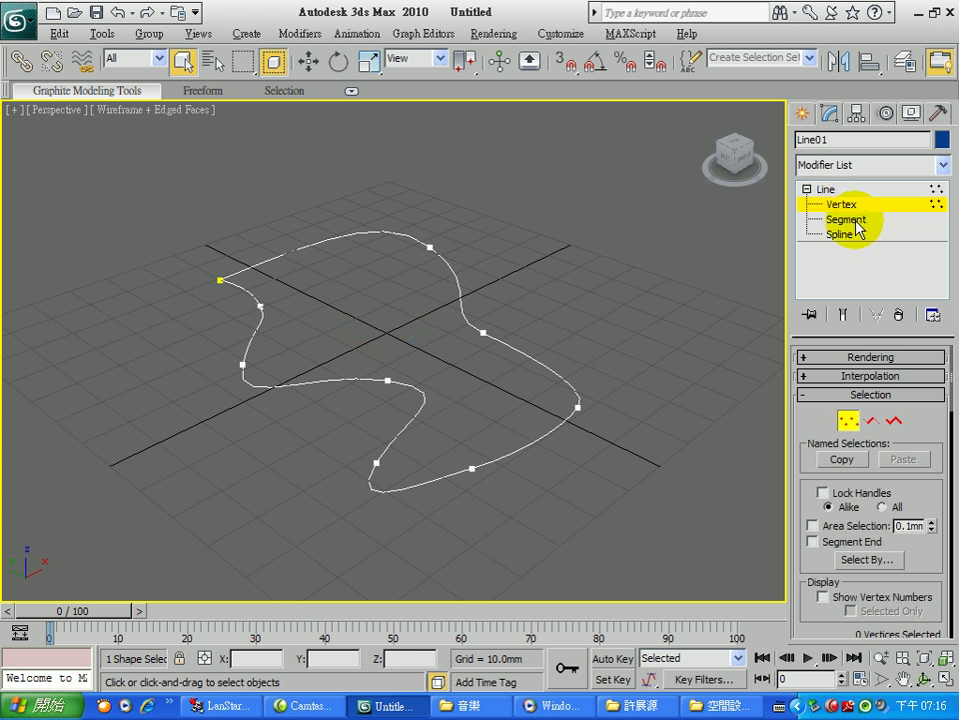
{"action": "left_click", "coordinate": [855, 224]}
{"action": "left_click", "coordinate": [849, 237]}
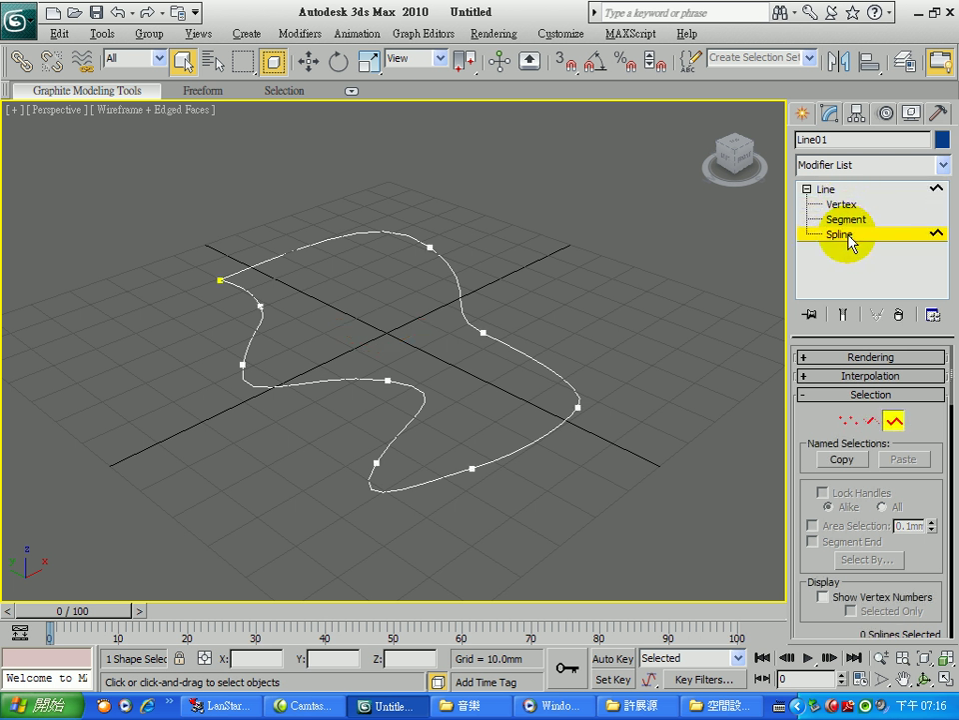
{"action": "left_click", "coordinate": [849, 422]}
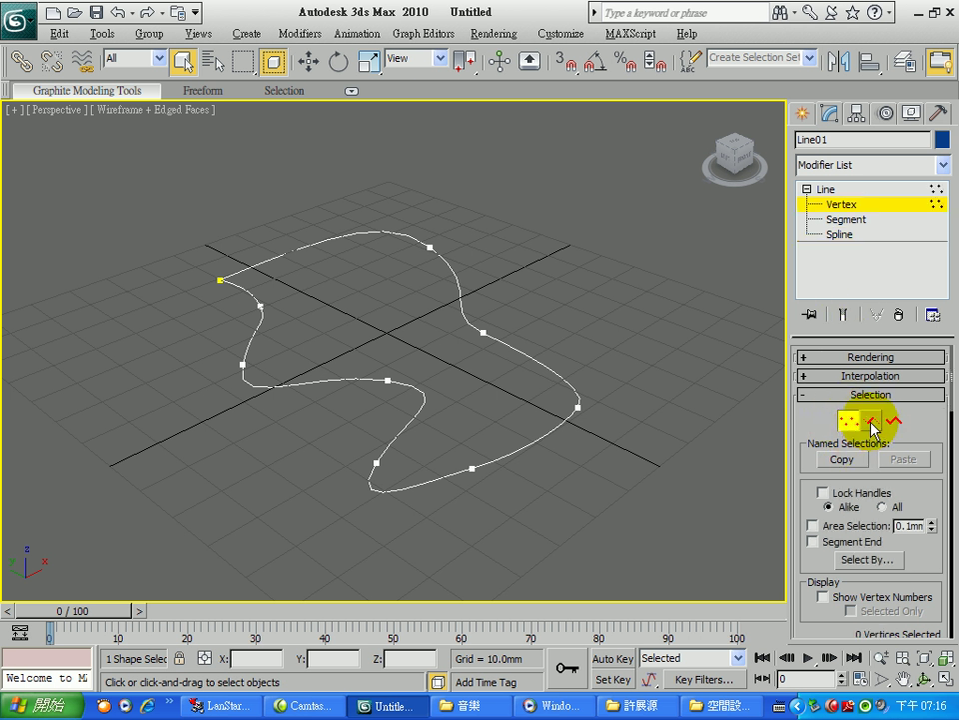
{"action": "left_click", "coordinate": [871, 420]}
{"action": "left_click", "coordinate": [896, 422]}
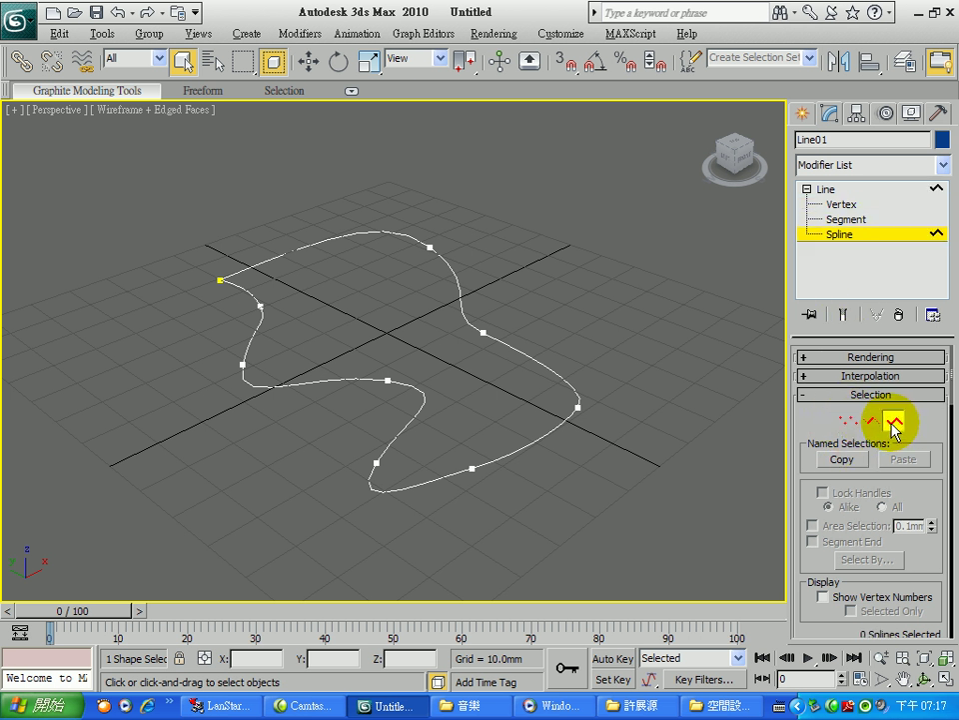
{"action": "left_click", "coordinate": [871, 421]}
{"action": "left_click", "coordinate": [844, 422]}
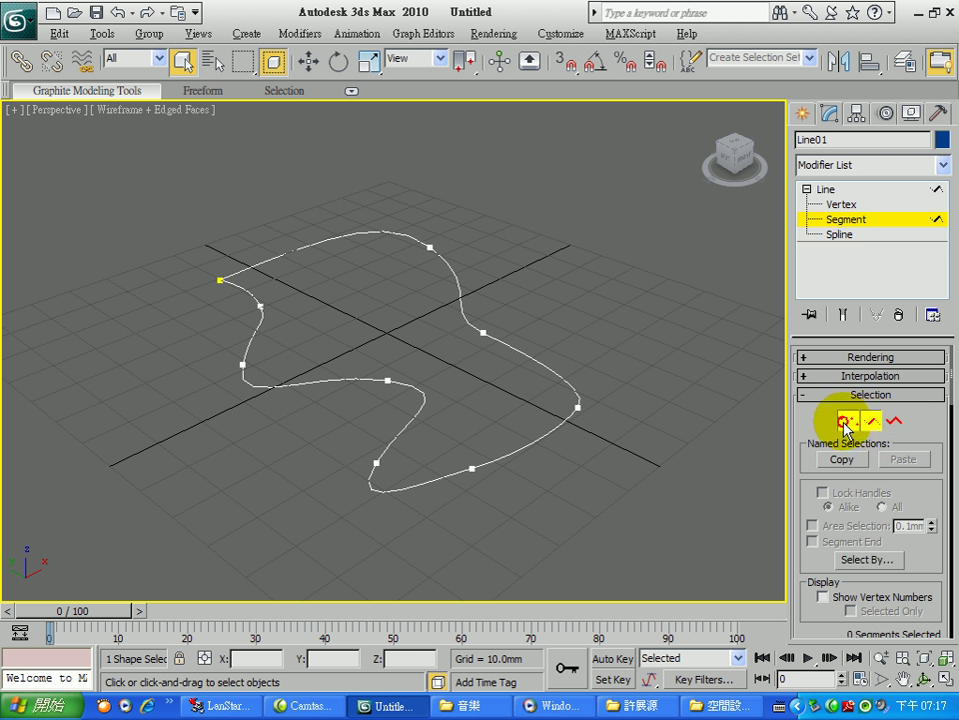
{"action": "left_click", "coordinate": [839, 233]}
{"action": "left_click", "coordinate": [842, 219]}
{"action": "left_click", "coordinate": [841, 205]}
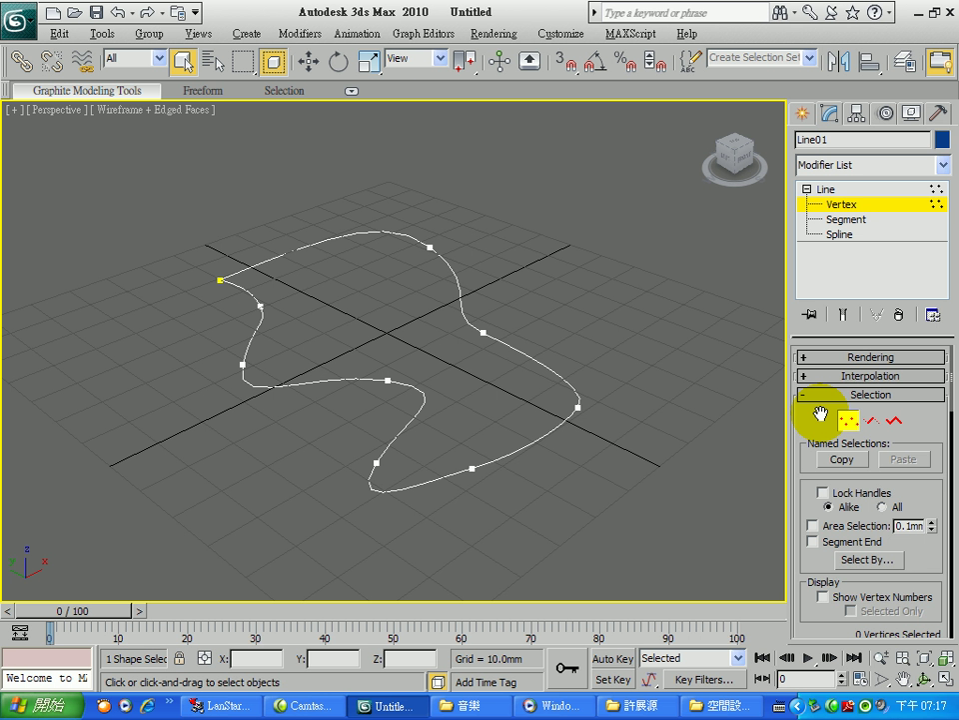
Step: Convert the closed line to an Editable Poly
{"action": "right_click", "coordinate": [546, 366]}
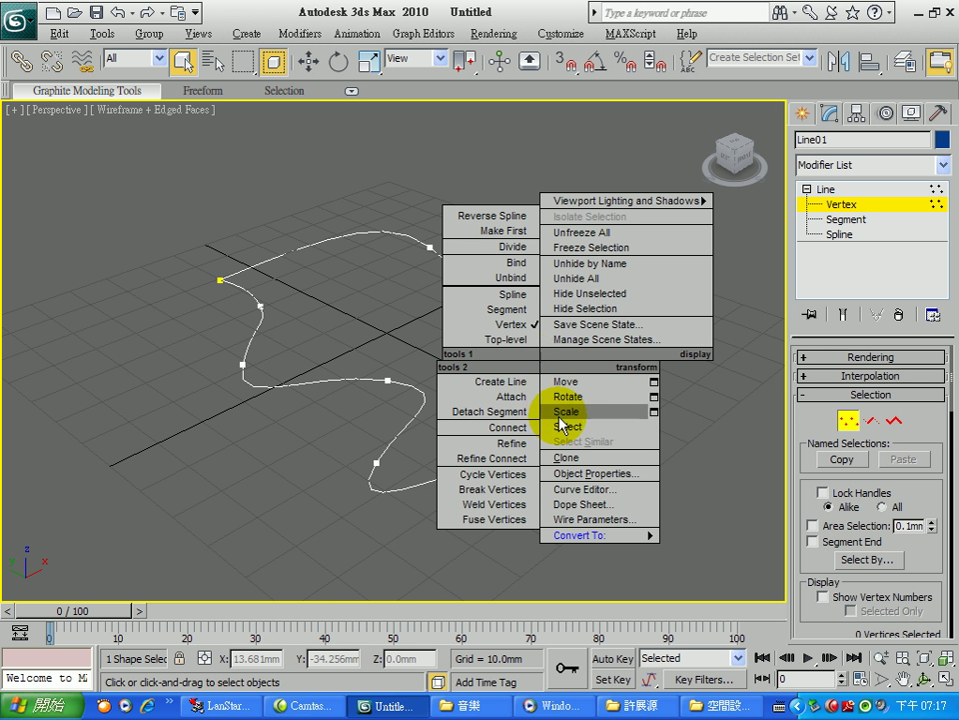
{"action": "mouse_move", "coordinate": [600, 538]}
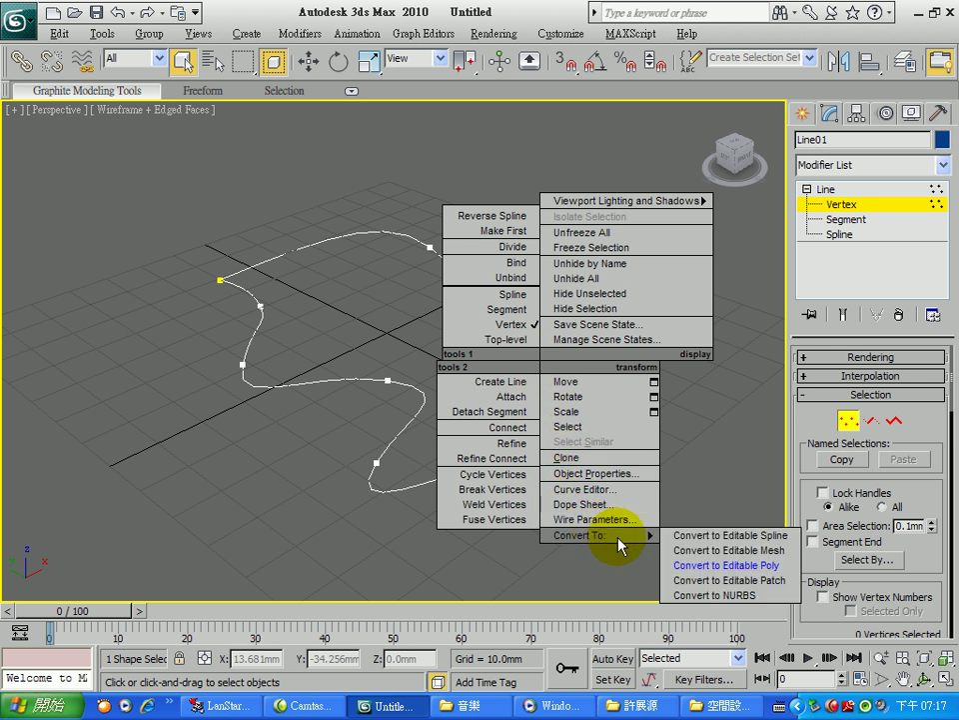
{"action": "left_click", "coordinate": [745, 573]}
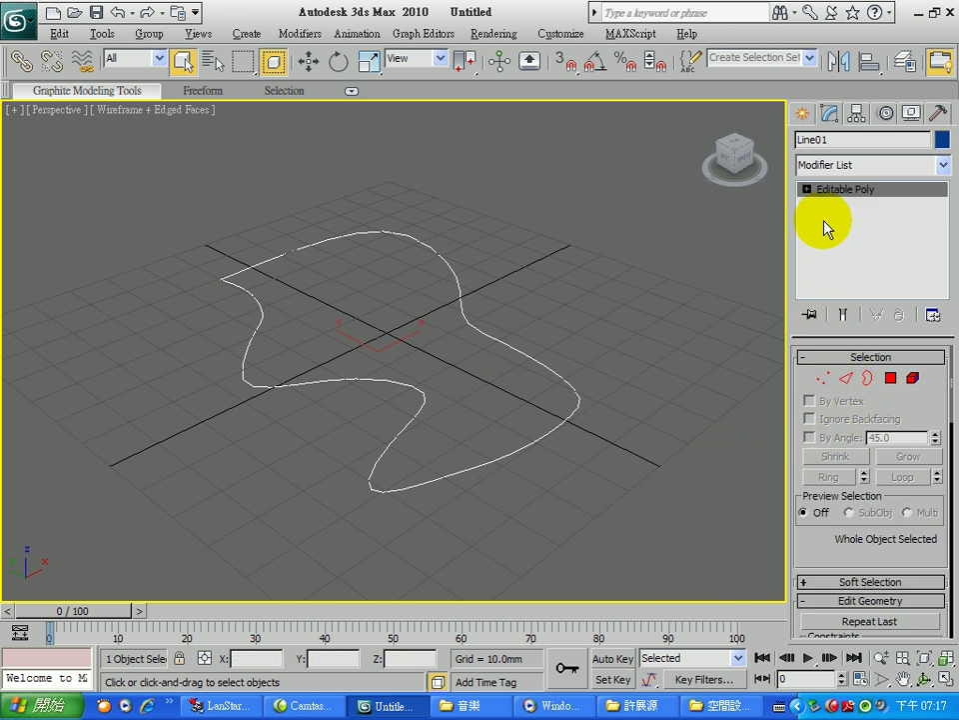
Step: Examine the Editable Poly's Vertex, Edge, Border, Polygon and Element sub-object levels, ending at the Vertex level
{"action": "left_click", "coordinate": [806, 189]}
{"action": "left_click", "coordinate": [845, 204]}
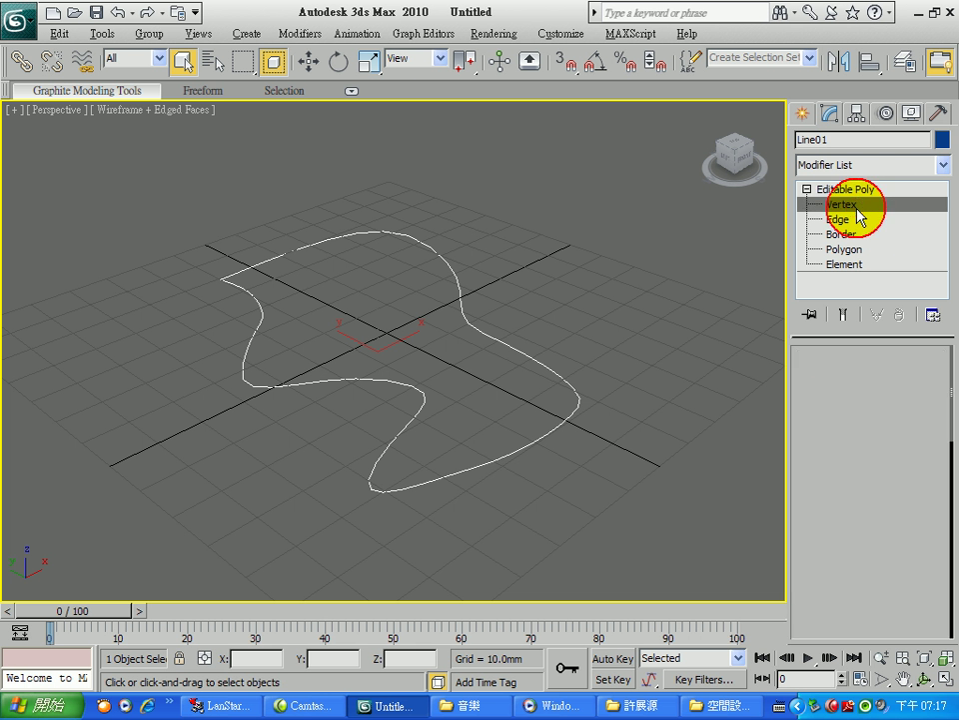
{"action": "left_click", "coordinate": [845, 219]}
{"action": "left_click", "coordinate": [845, 234]}
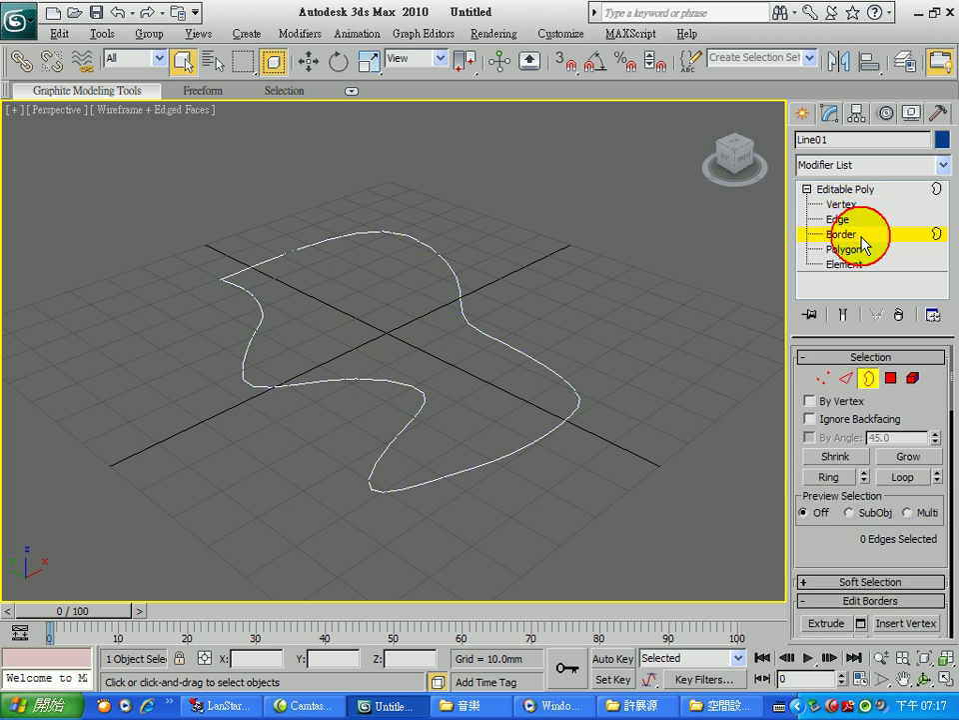
{"action": "left_click", "coordinate": [852, 250]}
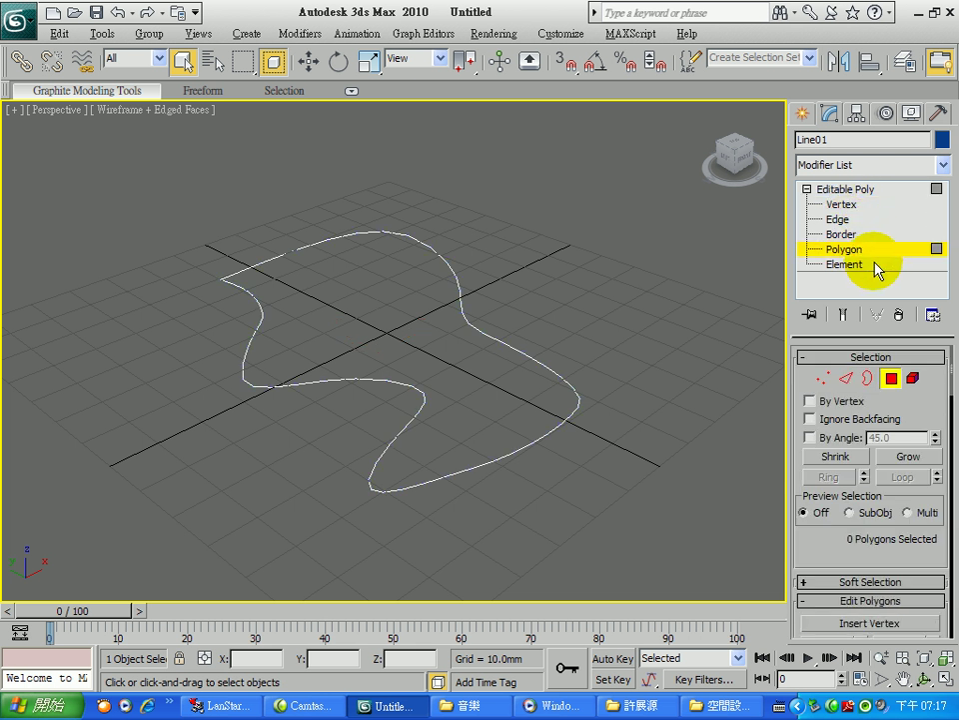
{"action": "left_click", "coordinate": [854, 265]}
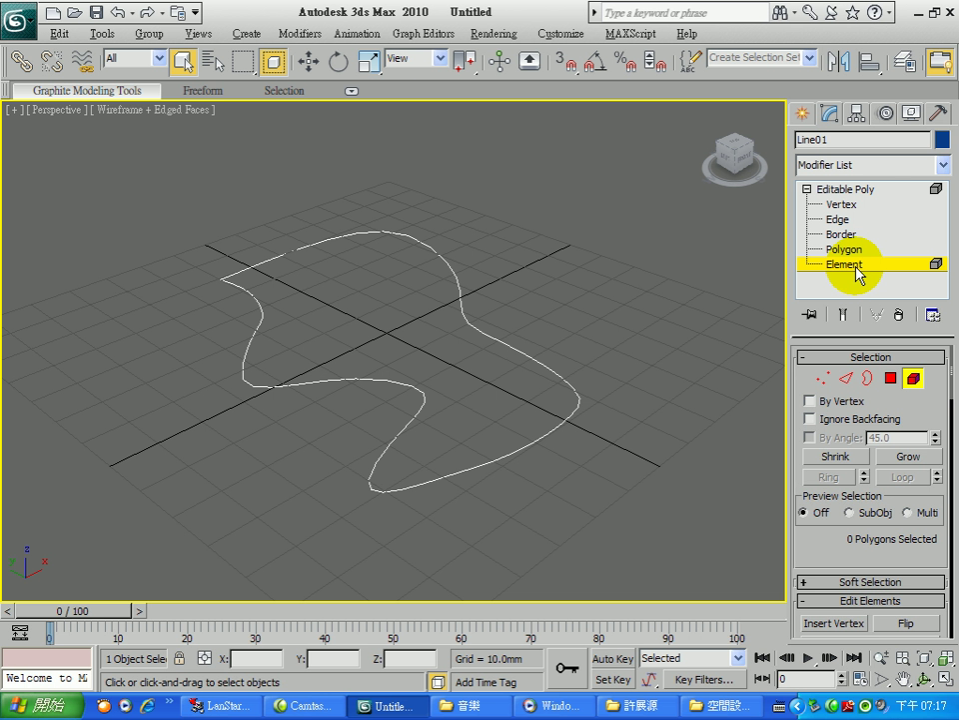
{"action": "left_click", "coordinate": [822, 380]}
{"action": "left_click", "coordinate": [849, 381]}
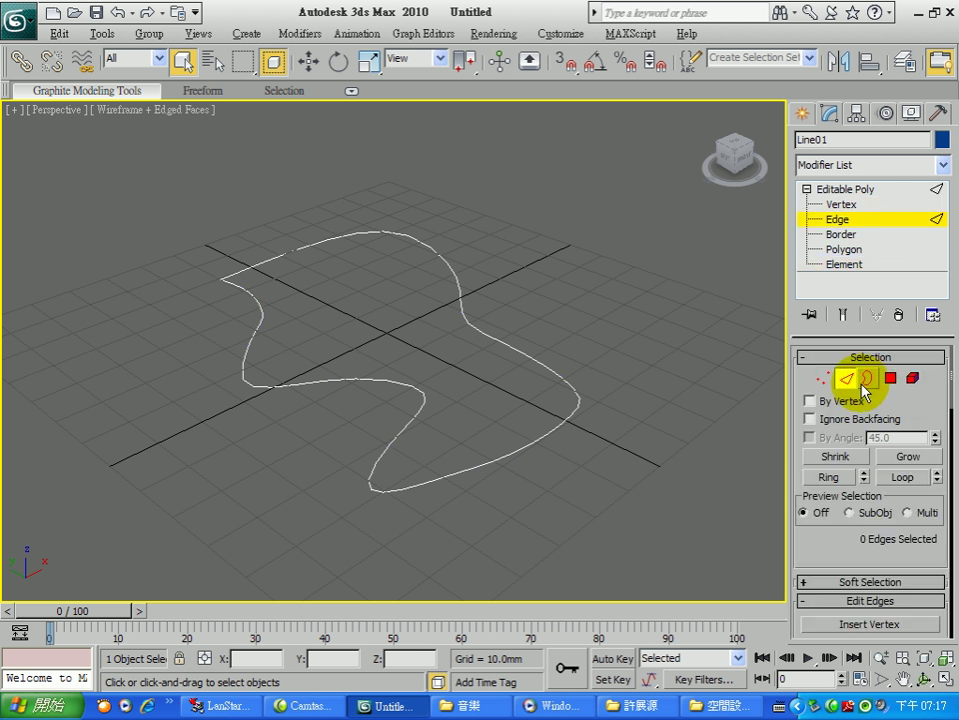
{"action": "left_click", "coordinate": [868, 380]}
{"action": "left_click", "coordinate": [889, 379]}
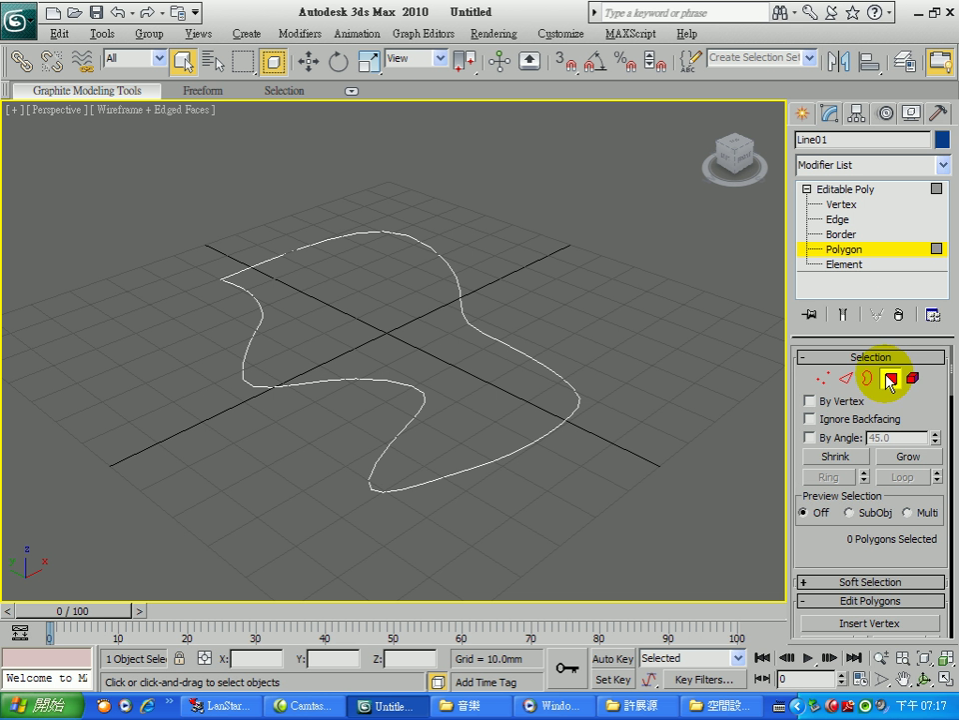
{"action": "left_click", "coordinate": [821, 379]}
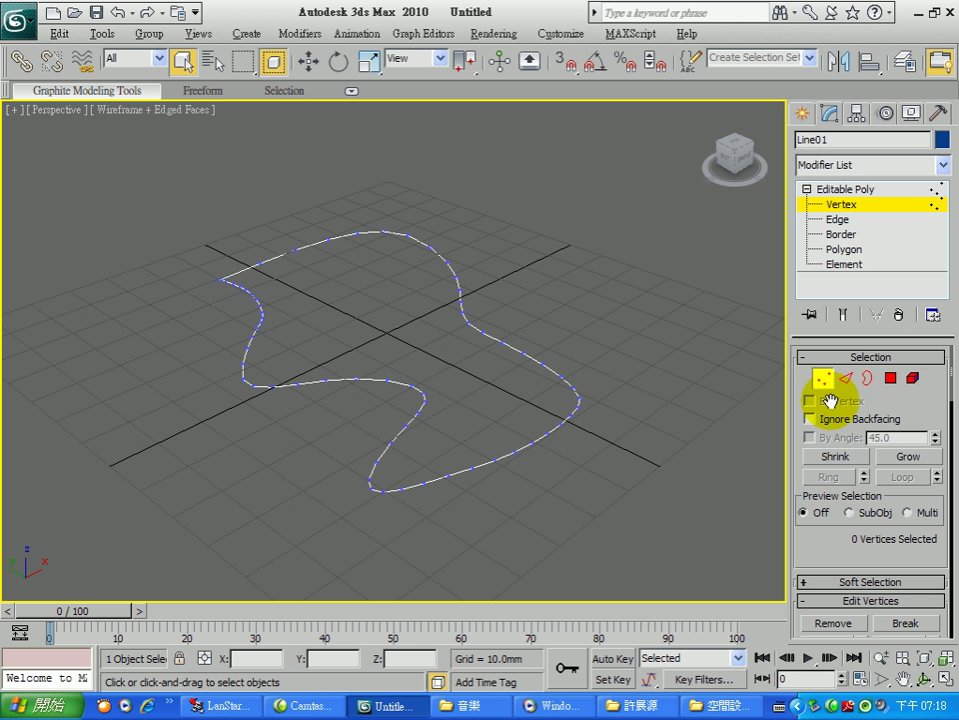
Step: At the Polygon level, extrude the freeform shape's single face upward freehand into a tall solid
{"action": "left_click", "coordinate": [891, 379]}
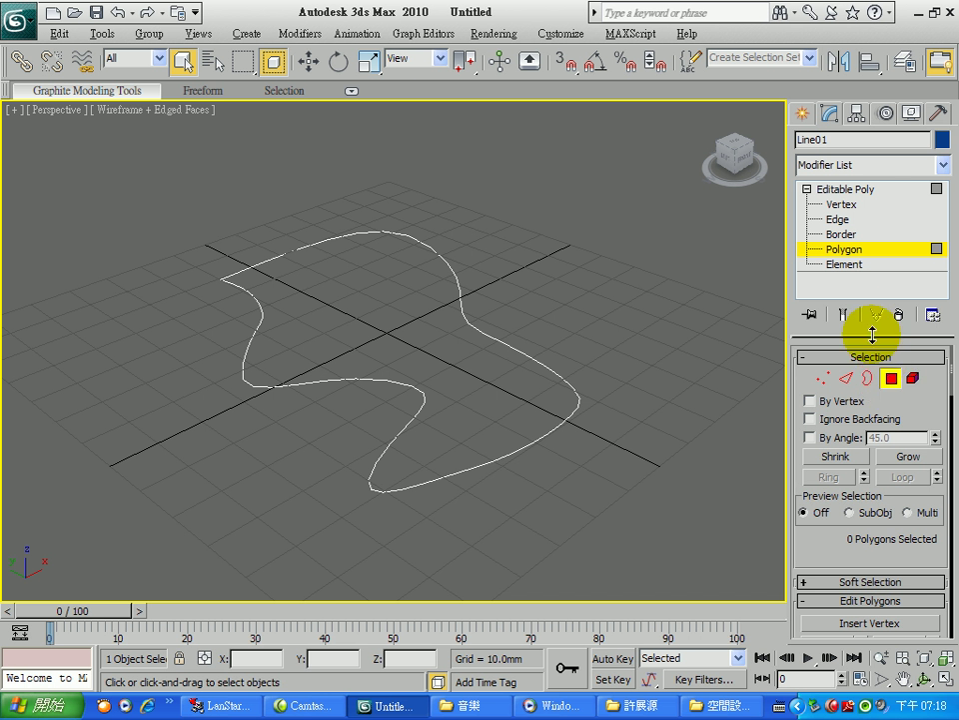
{"action": "left_click", "coordinate": [848, 250]}
{"action": "left_click", "coordinate": [849, 250]}
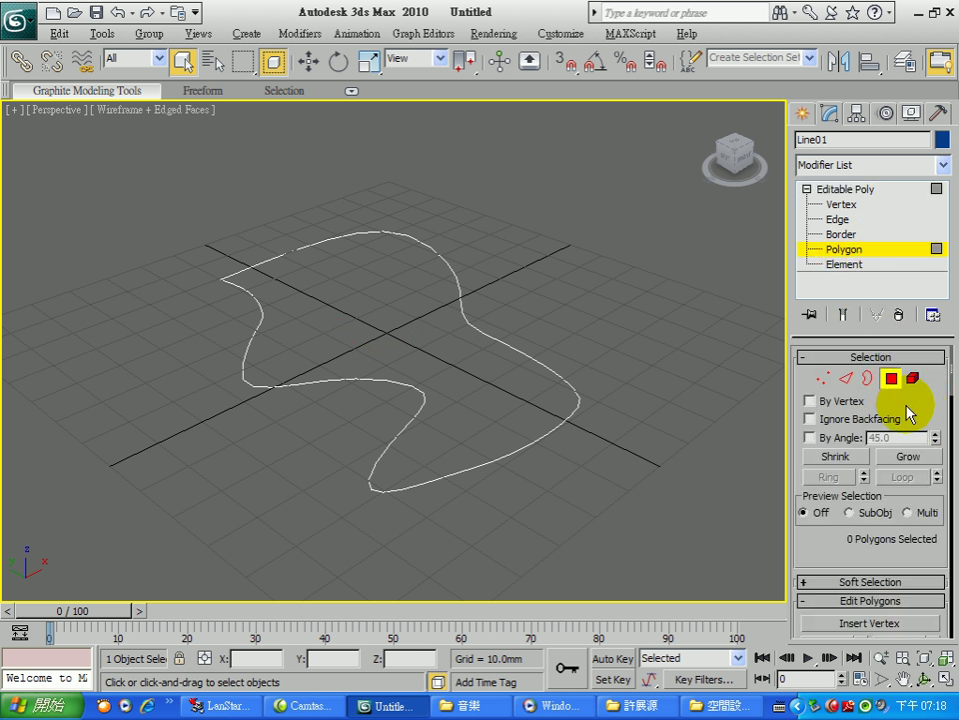
{"action": "left_click_drag", "start_coordinate": [904, 410], "coordinate": [896, 315]}
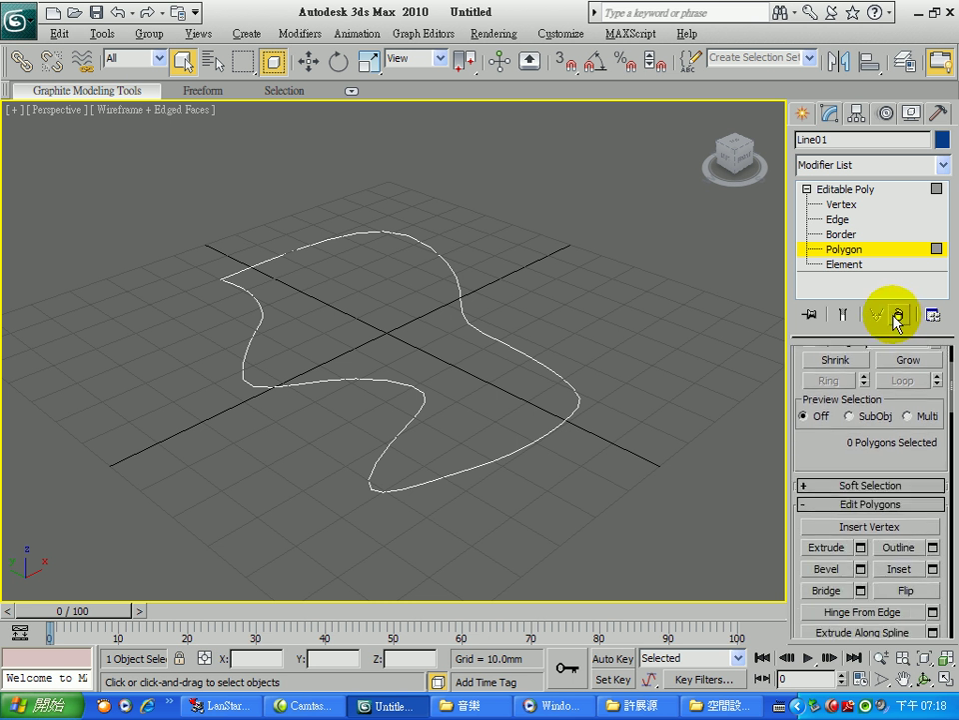
{"action": "left_click_drag", "start_coordinate": [825, 446], "coordinate": [826, 347]}
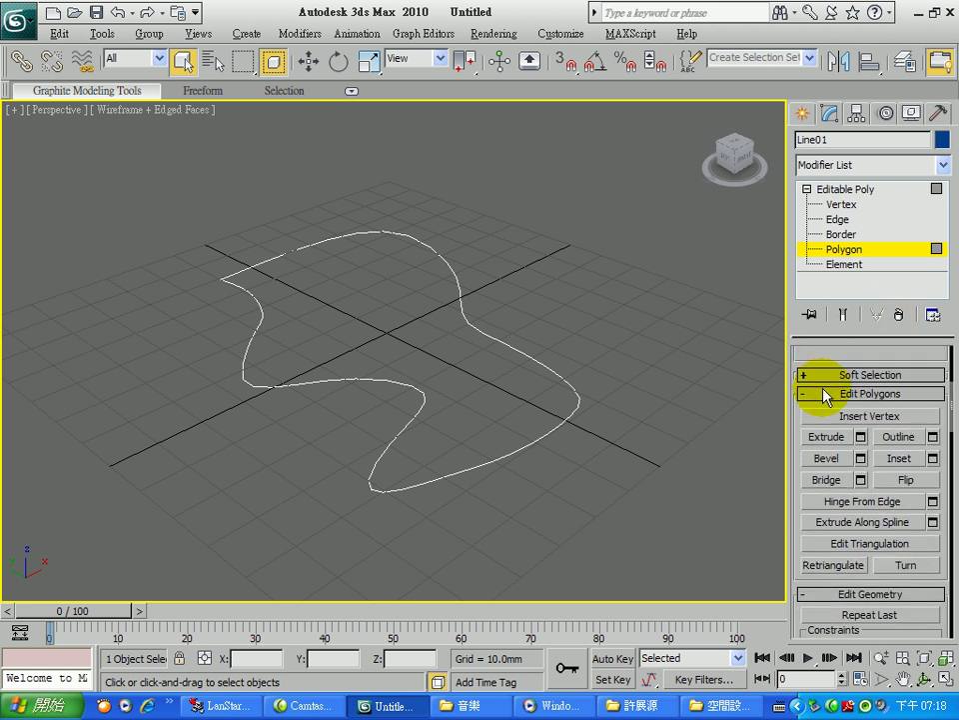
{"action": "left_click", "coordinate": [829, 443]}
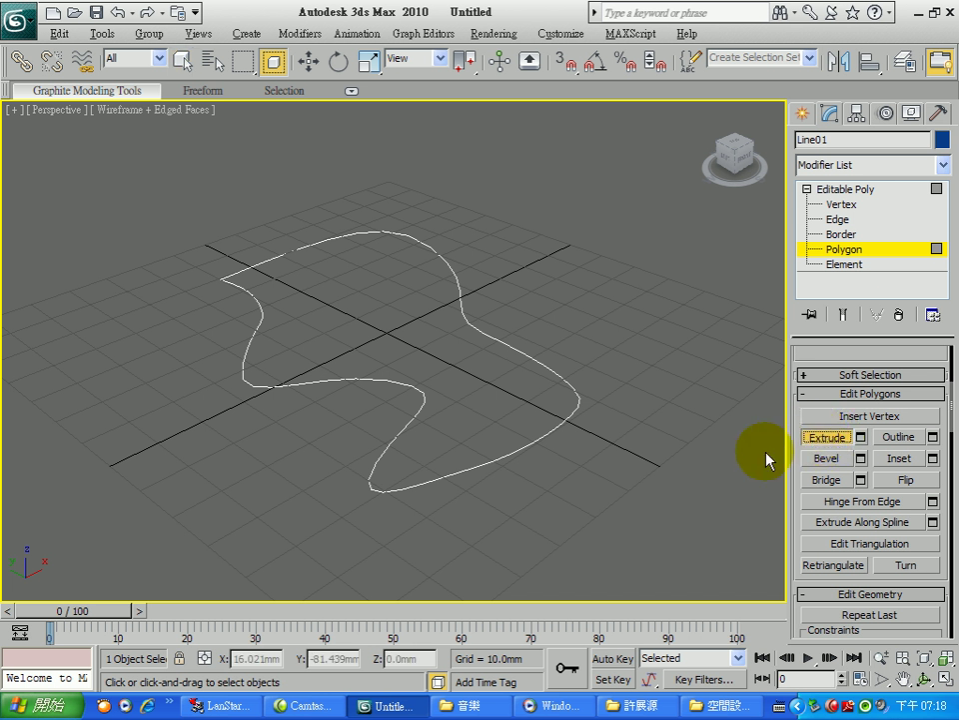
{"action": "left_click_drag", "start_coordinate": [514, 448], "coordinate": [505, 300]}
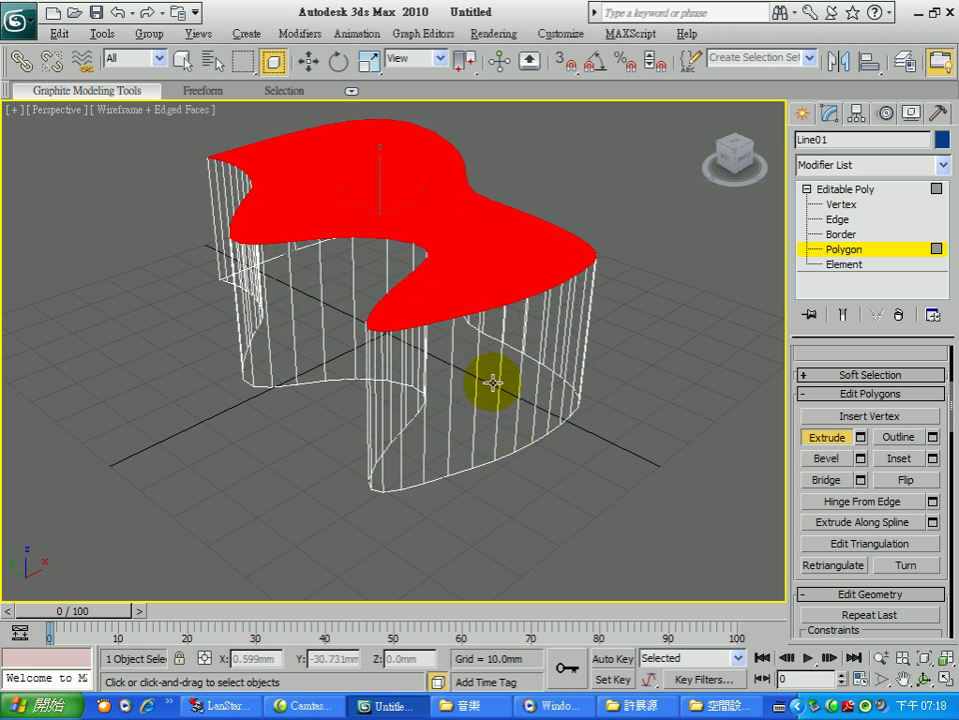
{"action": "left_click", "coordinate": [828, 437]}
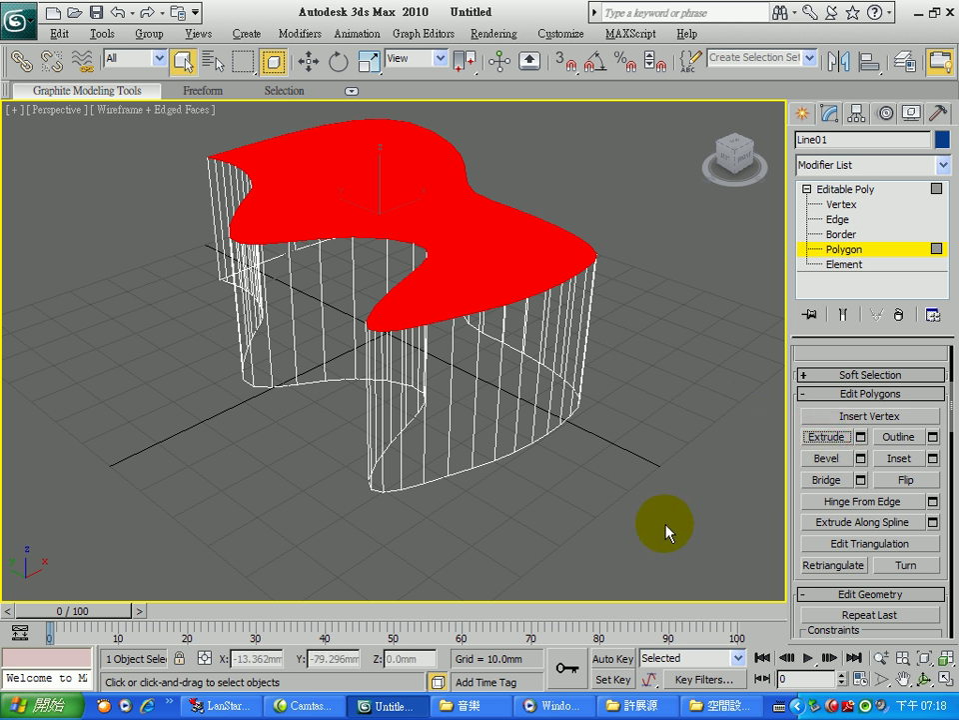
Step: Deselect the extruded top polygon and shade the Perspective viewport with Smooth + Highlights to inspect the solid from another side
{"action": "left_click", "coordinate": [830, 441]}
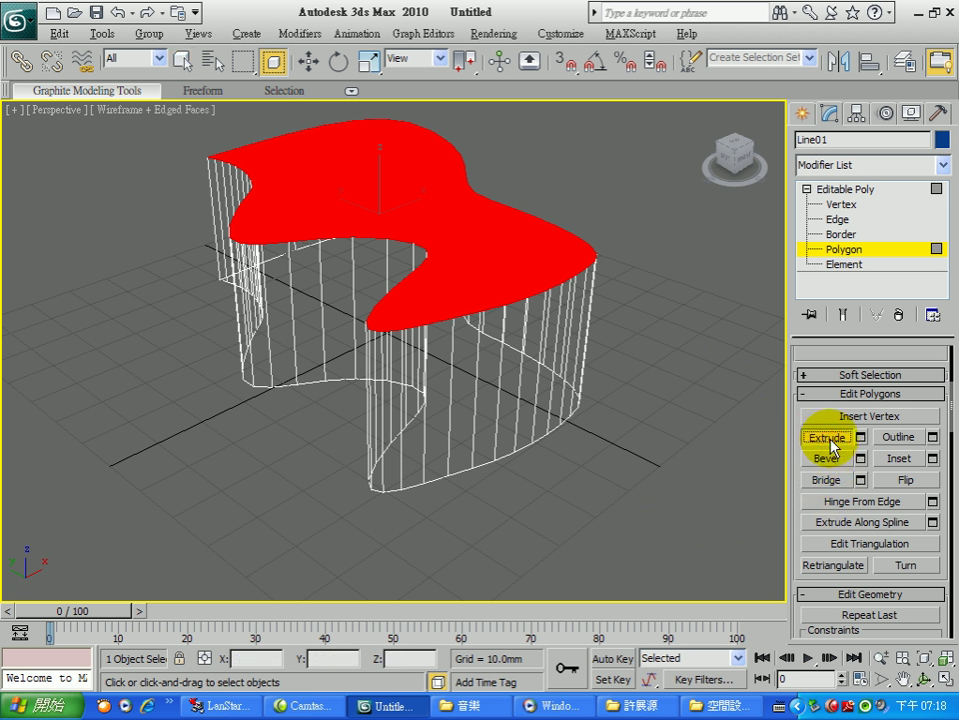
{"action": "left_click", "coordinate": [830, 441]}
{"action": "left_click", "coordinate": [674, 460]}
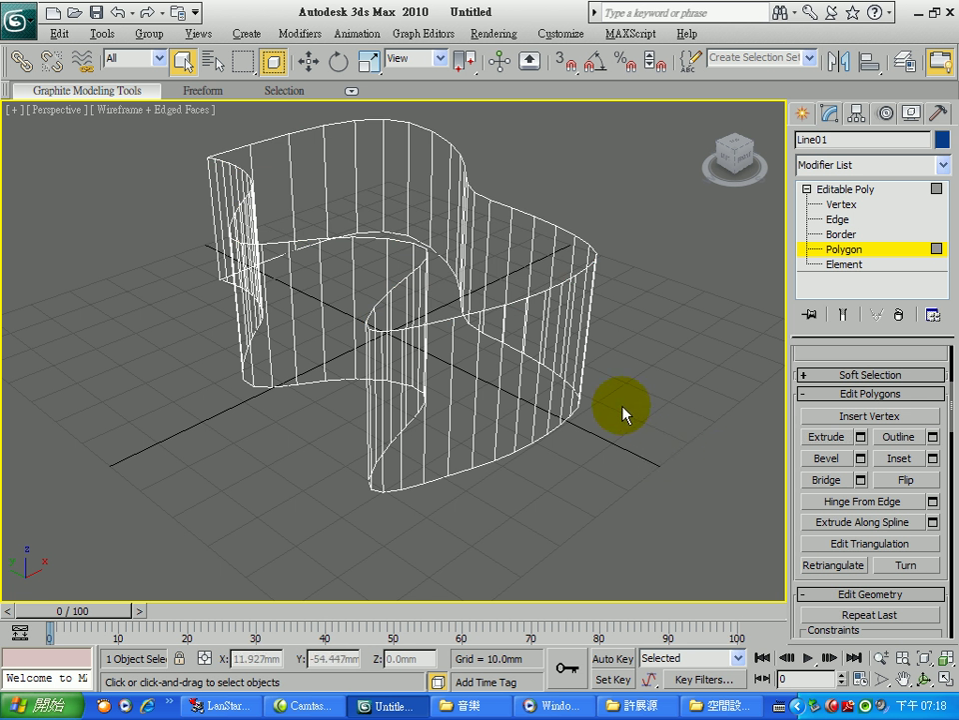
{"action": "left_click", "coordinate": [140, 110]}
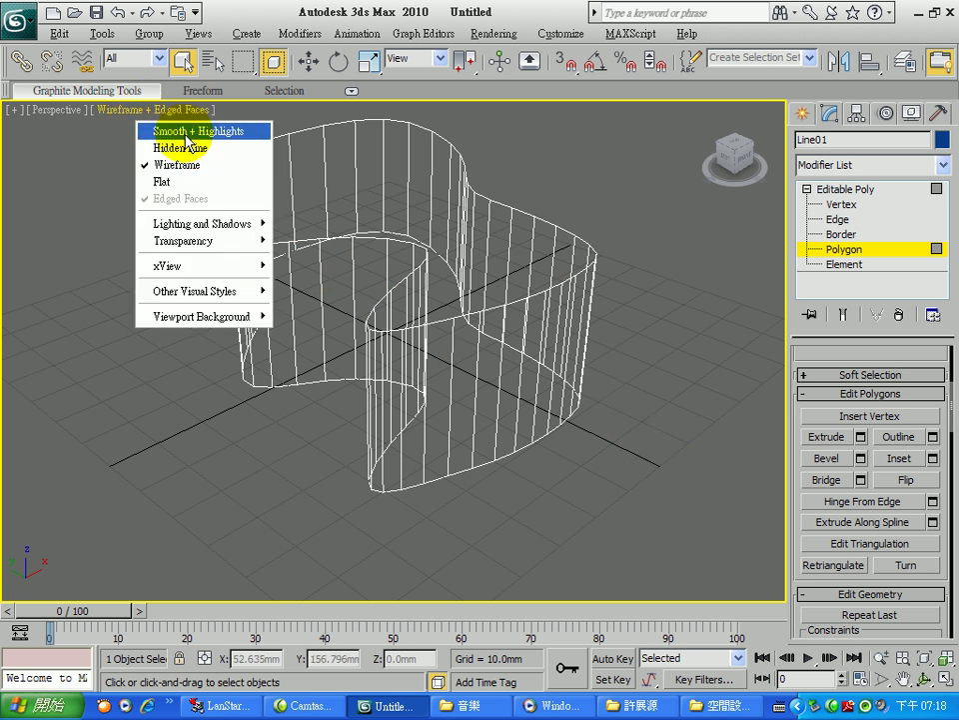
{"action": "left_click", "coordinate": [154, 131]}
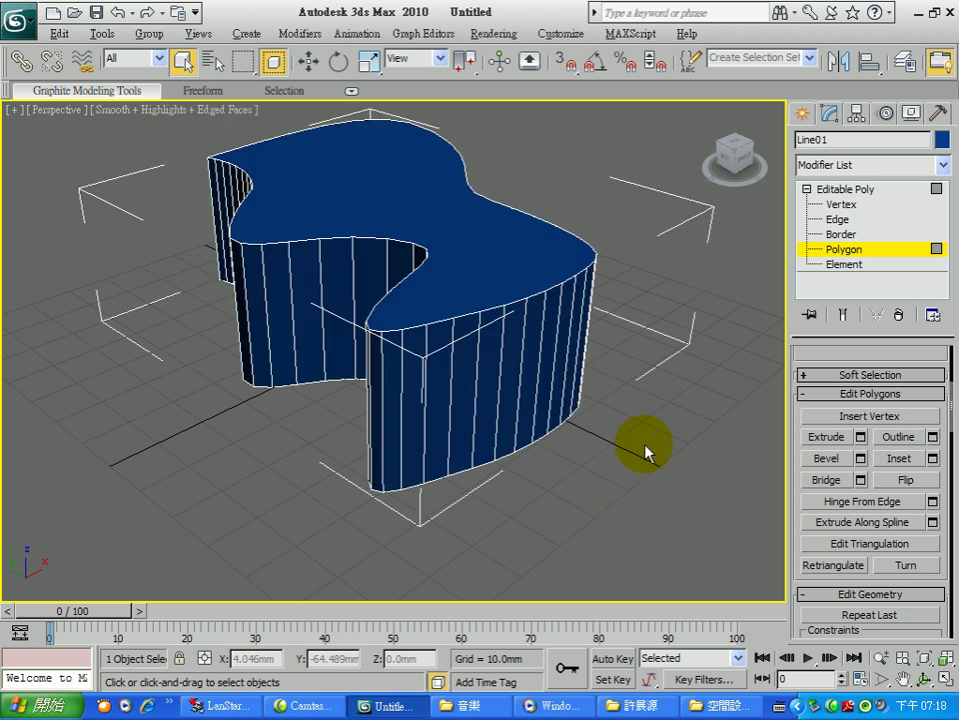
{"action": "scroll", "coordinate": [617, 482], "scroll_direction": "up", "scroll_amount": 5}
{"action": "mouse_move", "coordinate": [557, 426]}
{"action": "middle_mouse_down", "text": "alt"}
{"action": "mouse_move", "coordinate": [450, 375]}
{"action": "mouse_move", "coordinate": [499, 406]}
{"action": "mouse_move", "coordinate": [447, 405]}
{"action": "mouse_move", "coordinate": [416, 374]}
{"action": "mouse_move", "coordinate": [558, 394]}
{"action": "mouse_move", "coordinate": [525, 405]}
{"action": "mouse_move", "coordinate": [527, 415]}
{"action": "mouse_move", "coordinate": [339, 375]}
{"action": "mouse_move", "coordinate": [579, 418]}
{"action": "mouse_move", "coordinate": [631, 502]}
{"action": "mouse_move", "coordinate": [605, 414]}
{"action": "mouse_move", "coordinate": [545, 436]}
{"action": "middle_mouse_up", "text": "alt"}
{"action": "scroll", "coordinate": [528, 416], "scroll_direction": "down", "scroll_amount": 5}
{"action": "scroll", "coordinate": [450, 376], "scroll_direction": "up", "scroll_amount": 2}
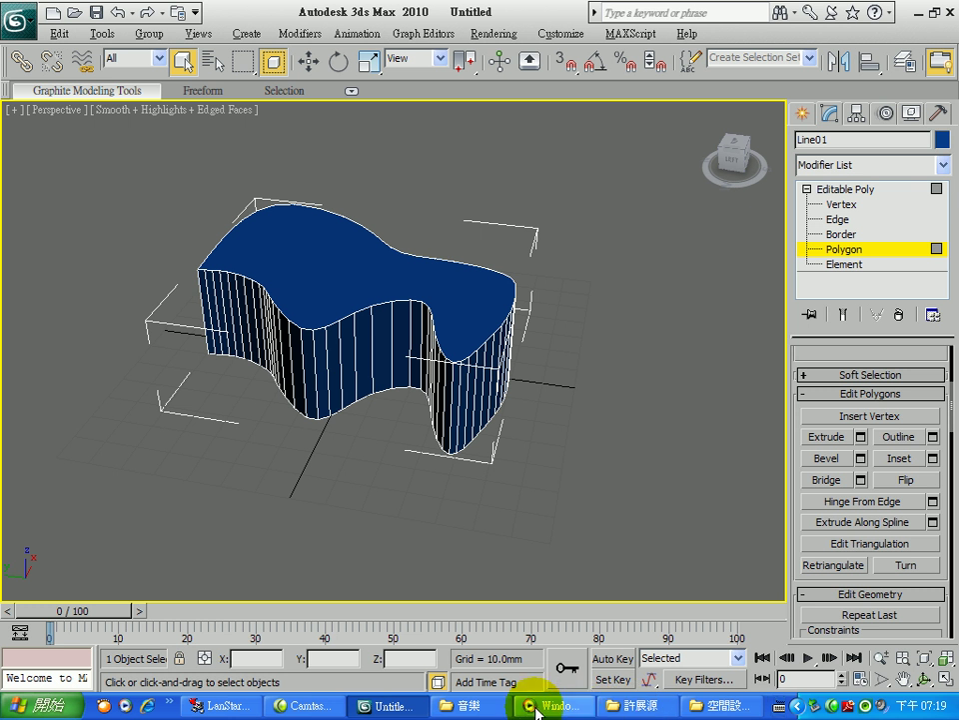
Step: Switch to LanStar, stop the running classroom broadcast, and minimize it to return to 3ds Max
{"action": "left_click", "coordinate": [240, 707]}
{"action": "left_click", "coordinate": [455, 57]}
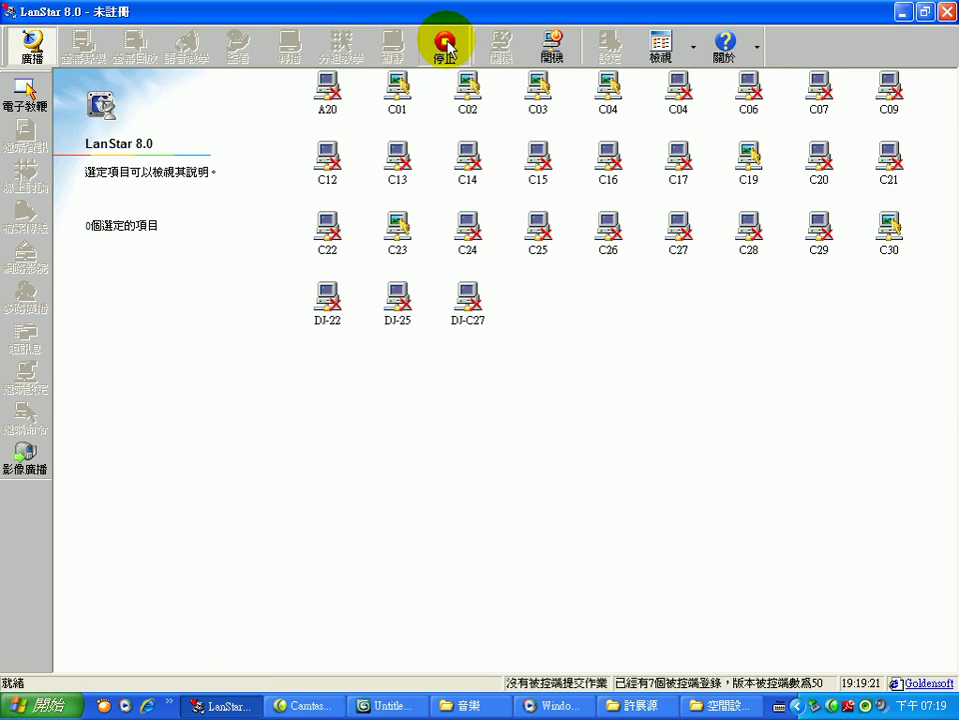
{"action": "left_click", "coordinate": [906, 14]}
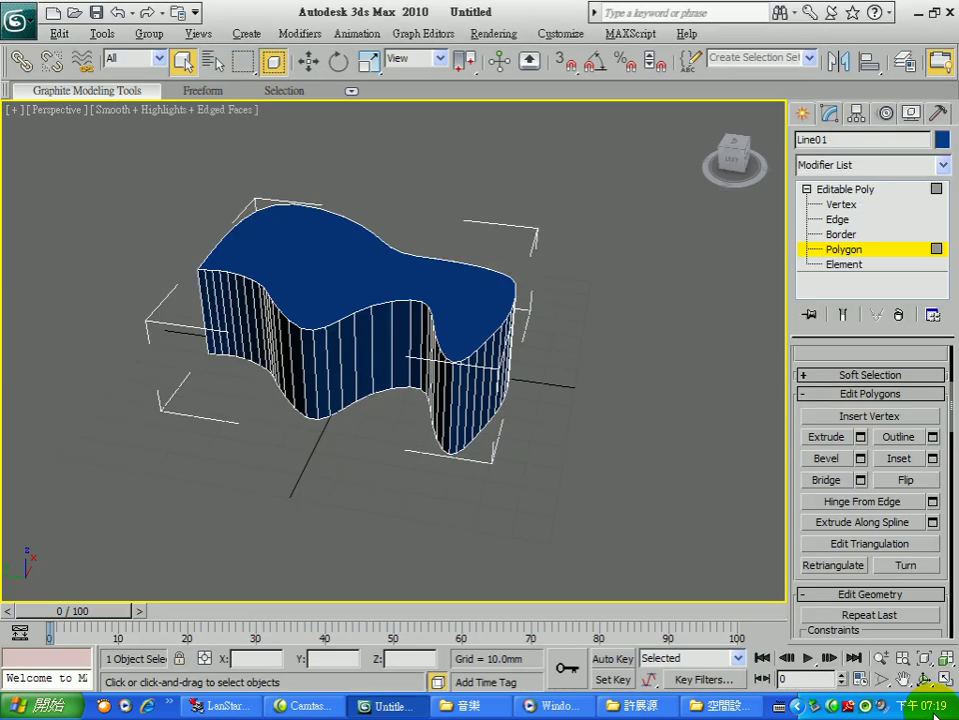